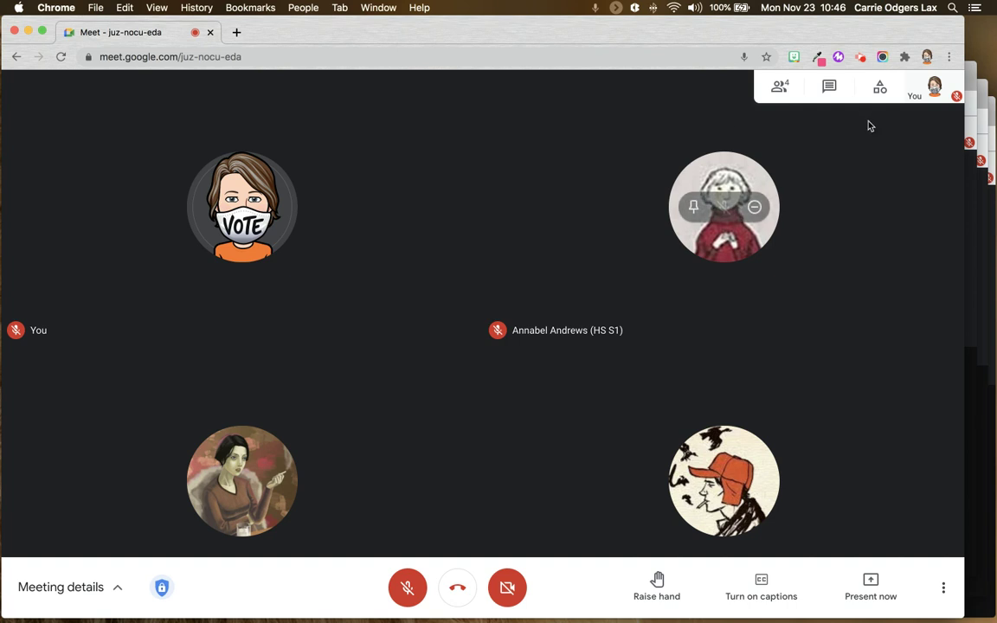
Create and save a poll 'Chocolate or vanilla' with the answers Chocolate and Vanilla
{"action": "left_click", "coordinate": [881, 93]}
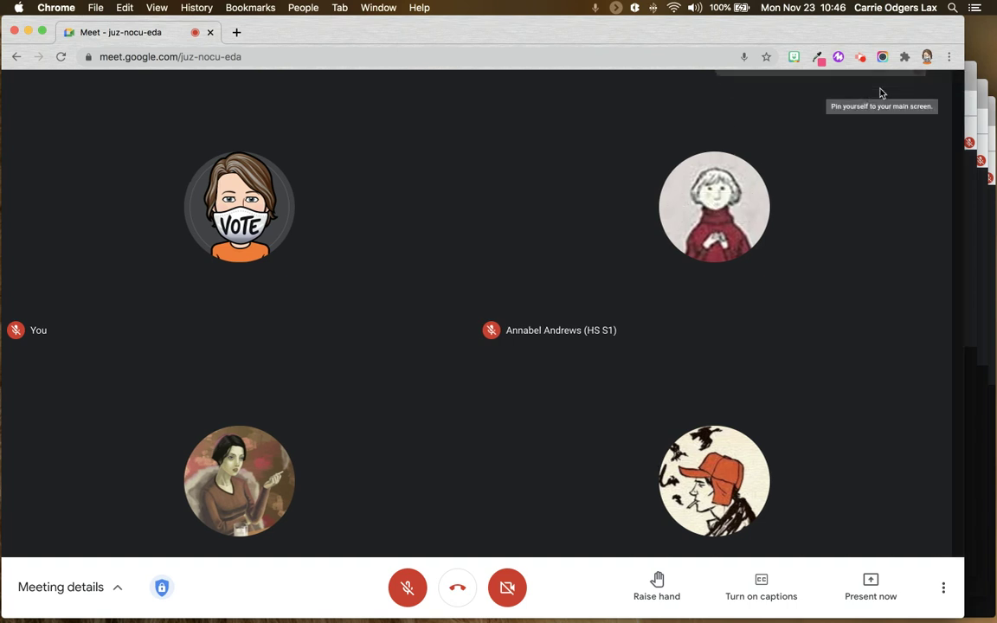
{"action": "left_click", "coordinate": [814, 239]}
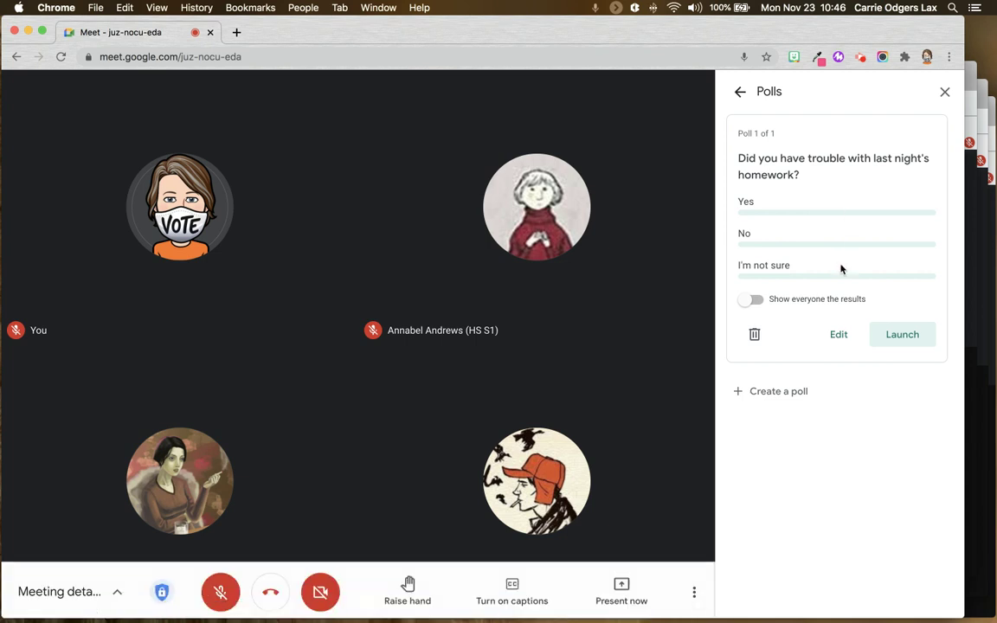
{"action": "left_click", "coordinate": [766, 393]}
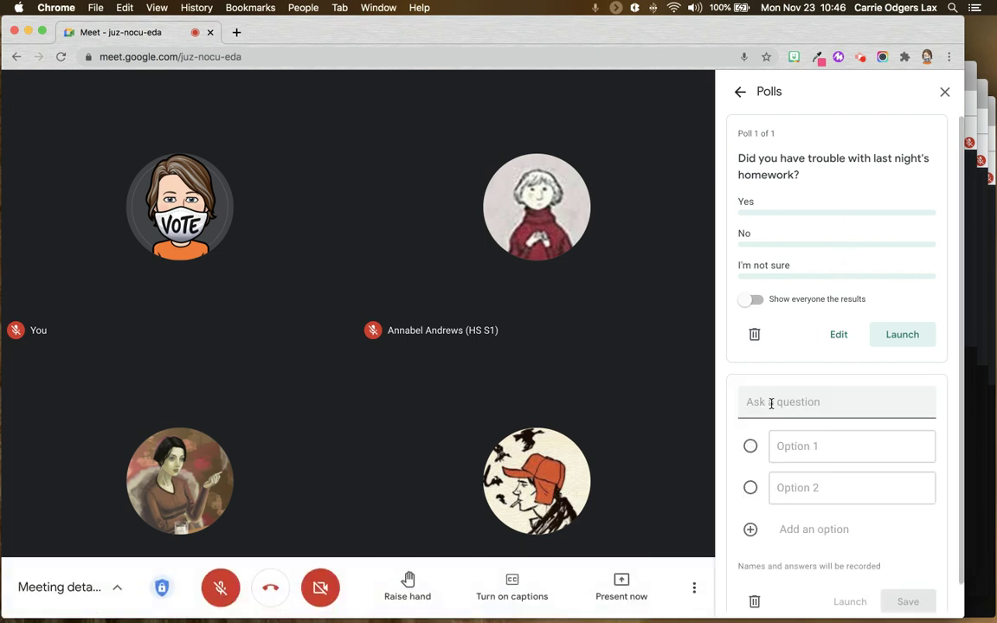
{"action": "left_click", "coordinate": [767, 398]}
{"action": "type", "text": "Chocolate or vanilla"}
{"action": "left_click", "coordinate": [793, 444]}
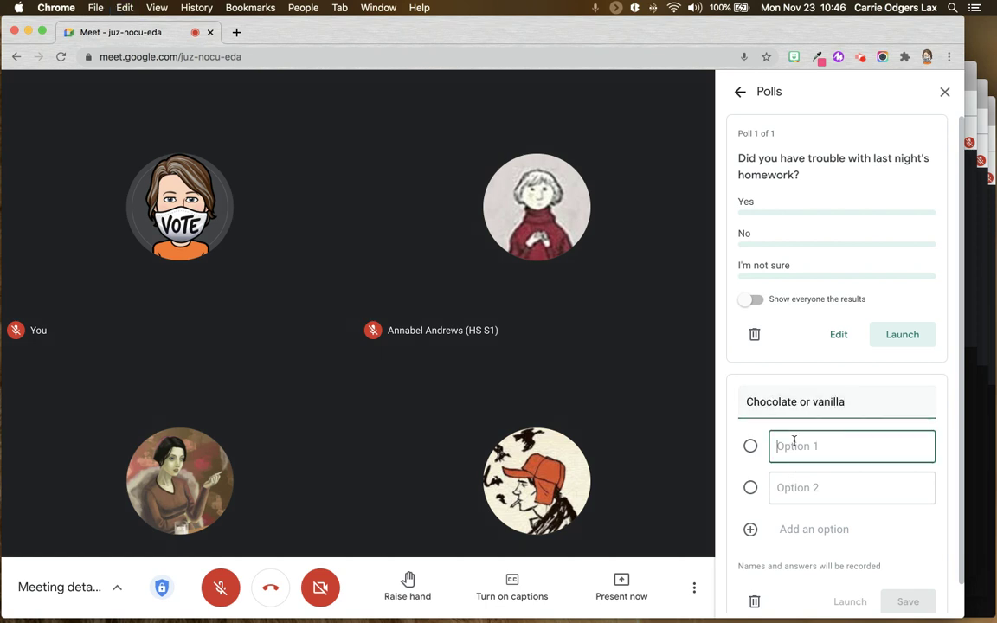
{"action": "type", "text": "Chocolate"}
{"action": "left_click", "coordinate": [801, 487]}
{"action": "type", "text": "Vanilla"}
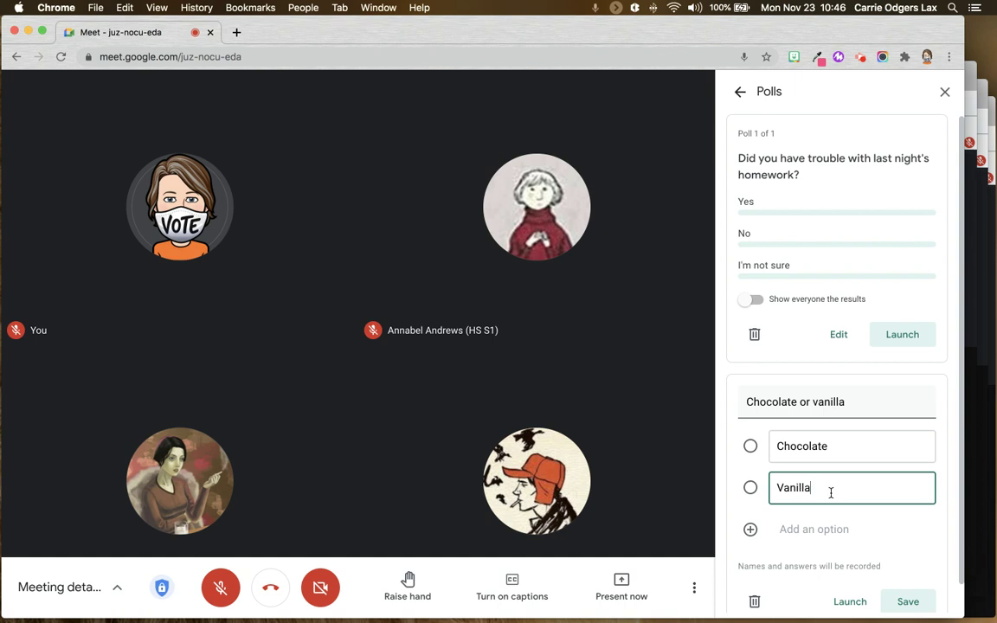
{"action": "left_click", "coordinate": [913, 599]}
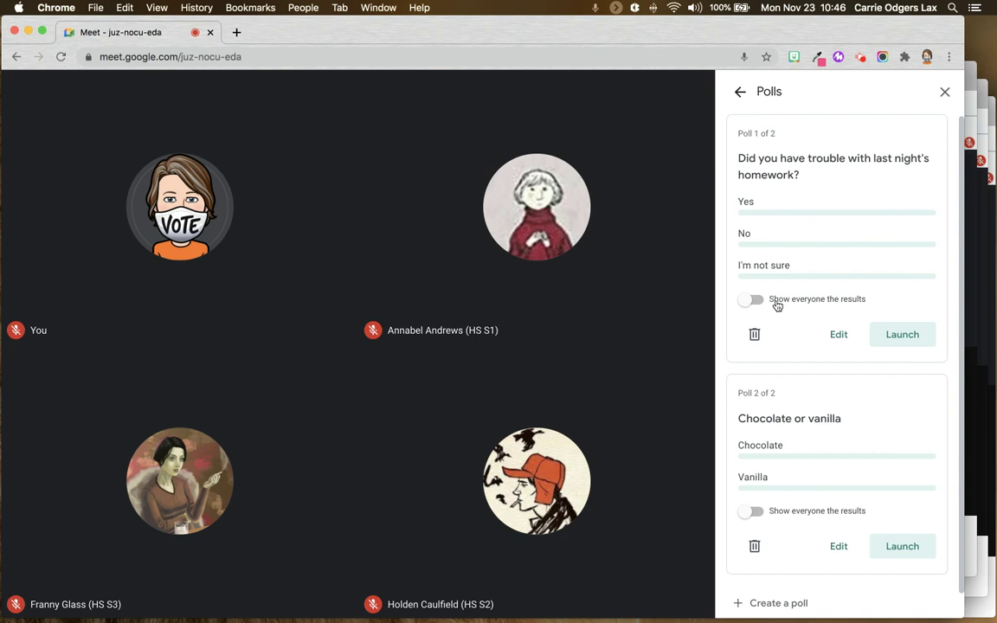
Let everyone see Chocolate or vanilla results, launch both polls, and bring up the student window
{"action": "mouse_move", "coordinate": [774, 320]}
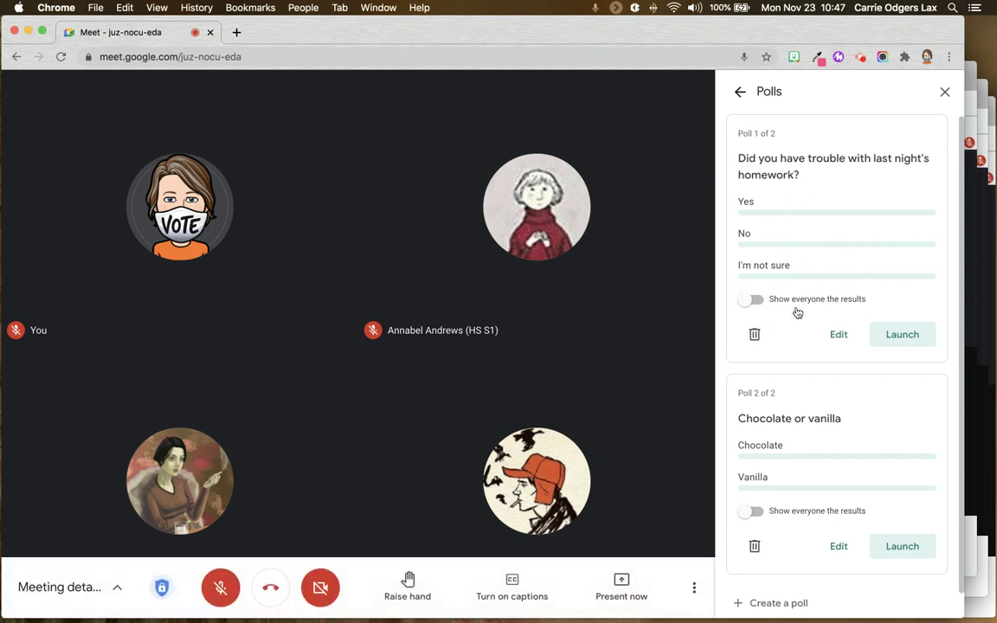
{"action": "left_click", "coordinate": [750, 512]}
{"action": "left_click", "coordinate": [906, 338]}
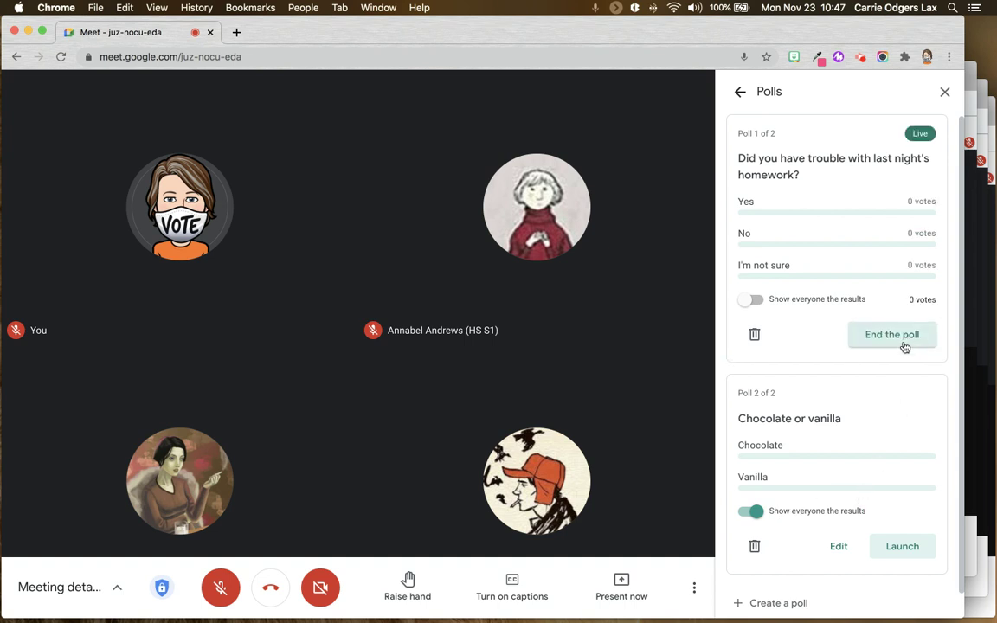
{"action": "left_click", "coordinate": [898, 550]}
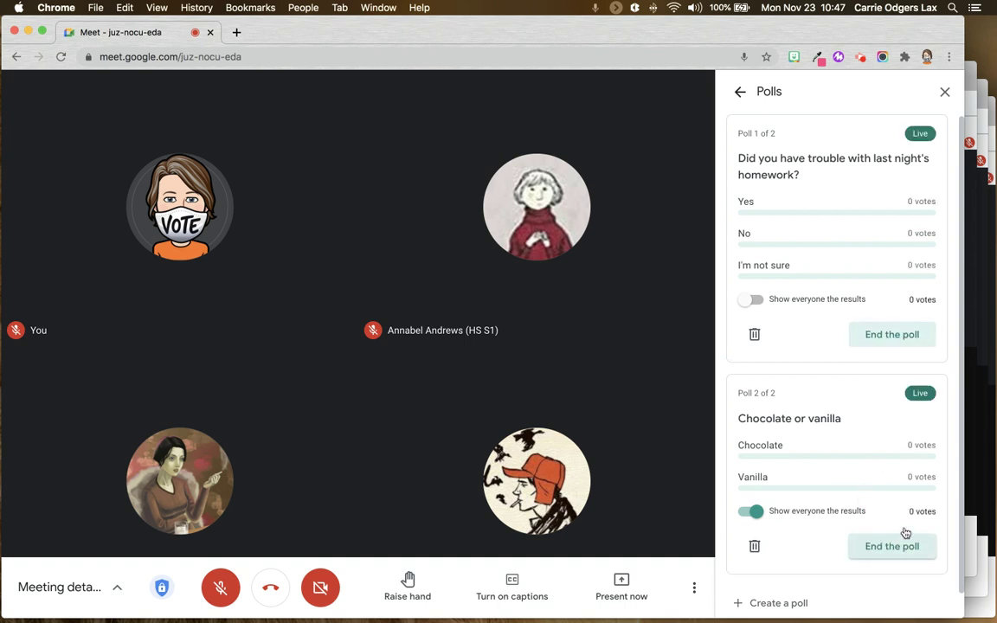
{"action": "left_click", "coordinate": [973, 270]}
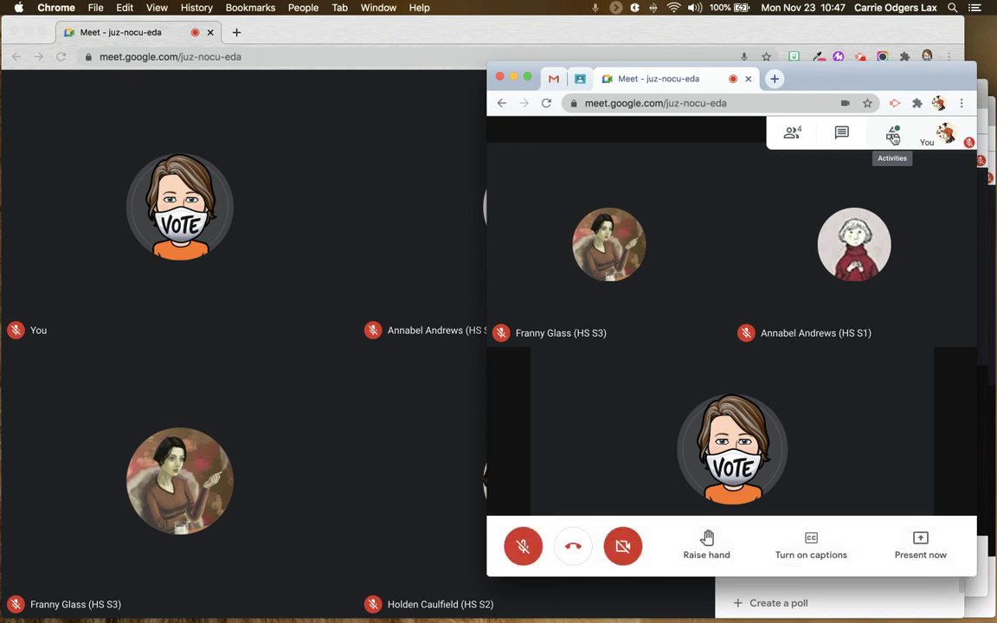
As the first student, vote No on the homework poll and Chocolate on the second poll
{"action": "left_click", "coordinate": [893, 136]}
{"action": "left_click", "coordinate": [883, 273]}
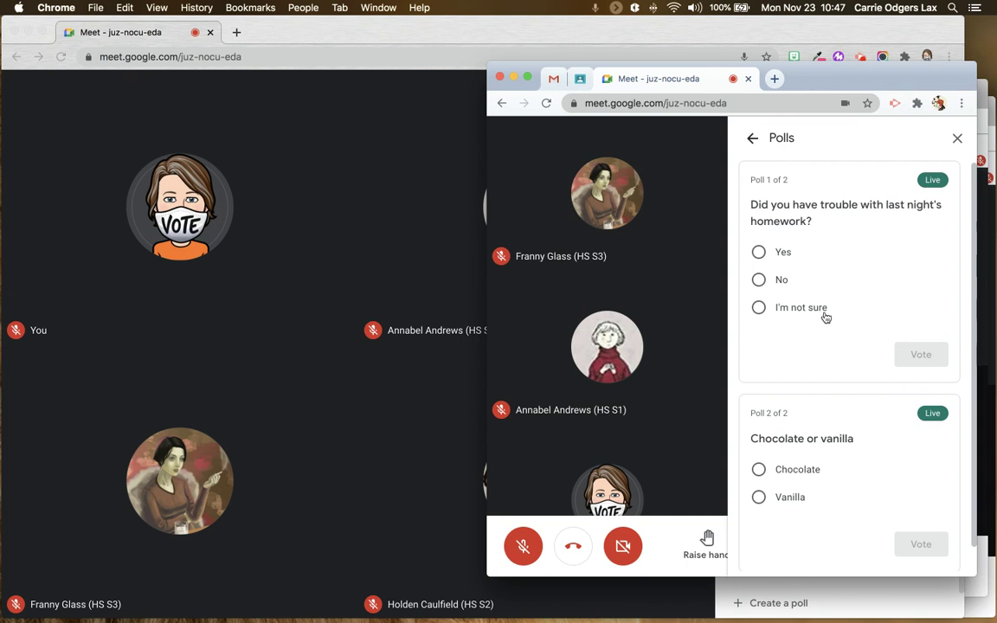
{"action": "left_click", "coordinate": [758, 279]}
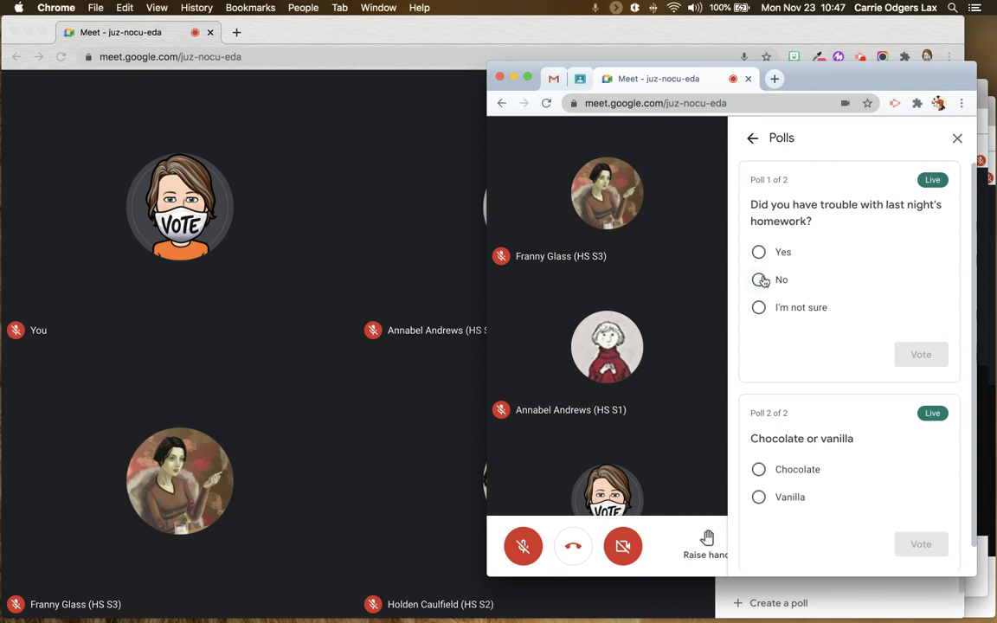
{"action": "left_click", "coordinate": [759, 469]}
{"action": "left_click", "coordinate": [922, 357]}
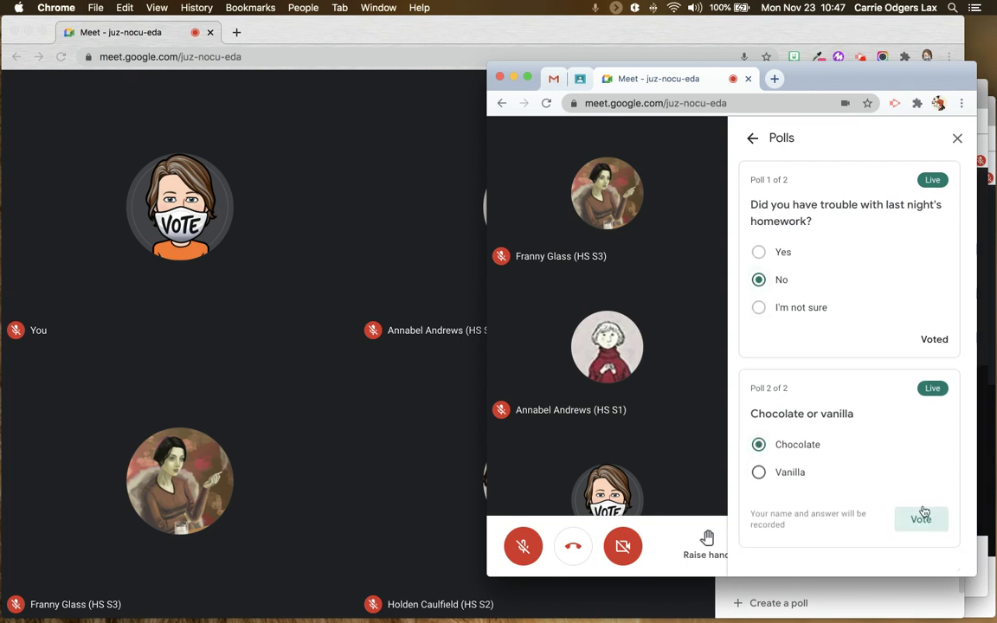
{"action": "left_click", "coordinate": [922, 518]}
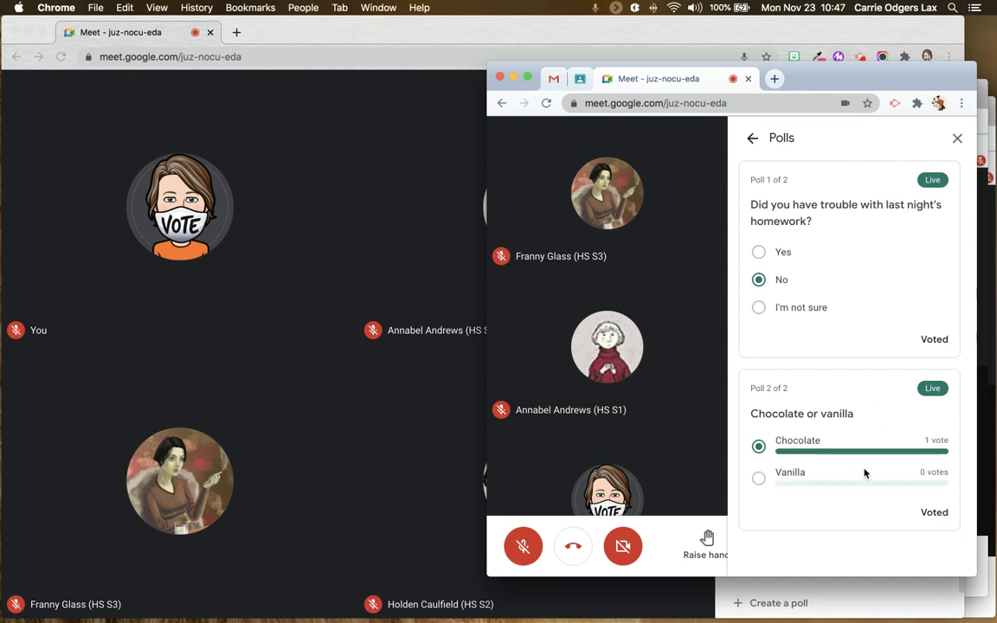
As the second student, vote Yes on the homework poll and Chocolate on the second poll
{"action": "left_click", "coordinate": [981, 234]}
{"action": "left_click", "coordinate": [903, 151]}
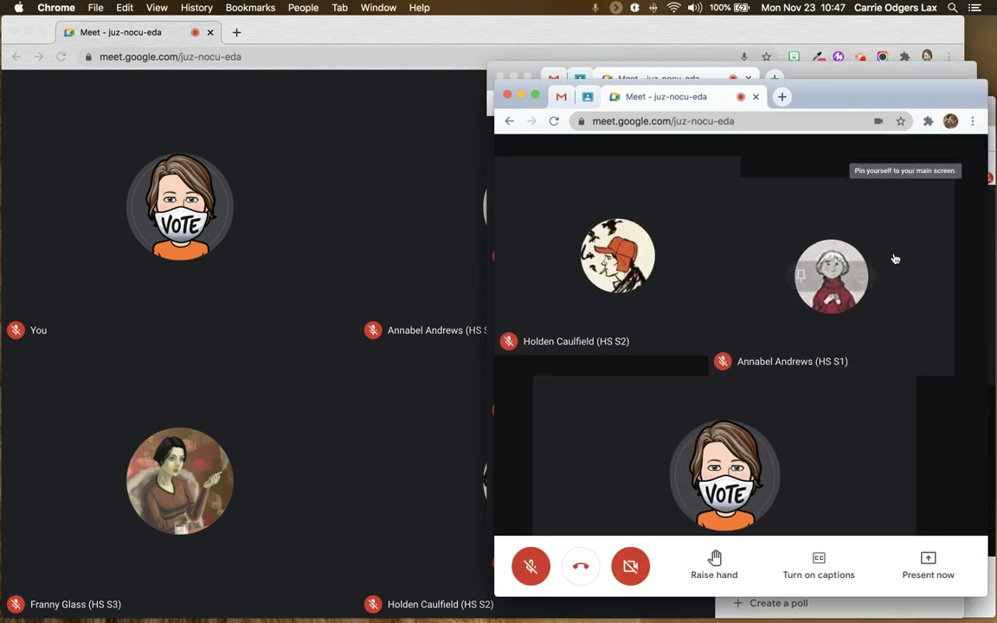
{"action": "left_click", "coordinate": [898, 293]}
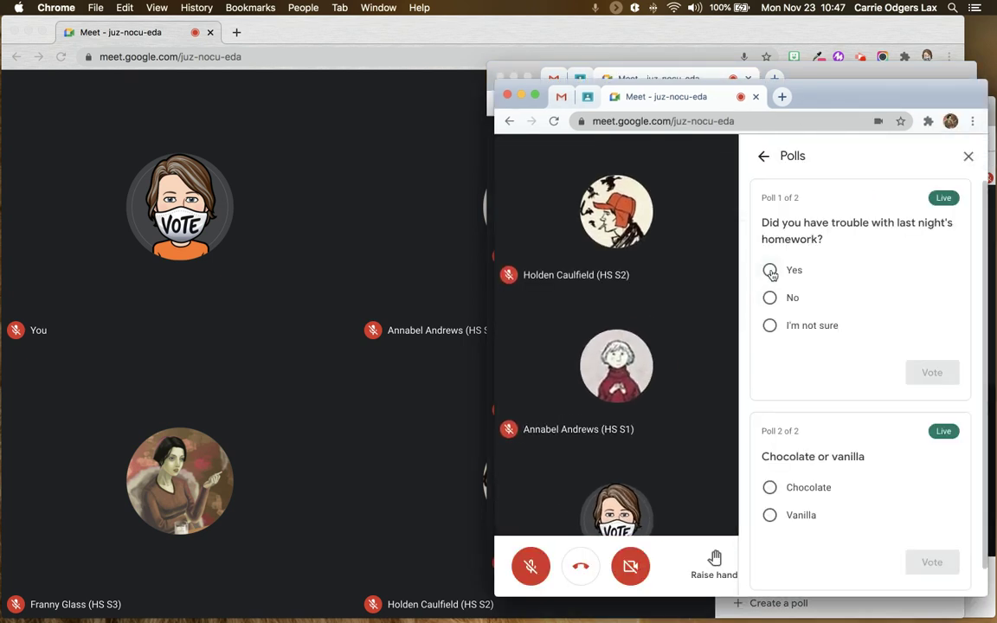
{"action": "left_click", "coordinate": [770, 270]}
{"action": "left_click", "coordinate": [769, 488]}
{"action": "left_click", "coordinate": [926, 562]}
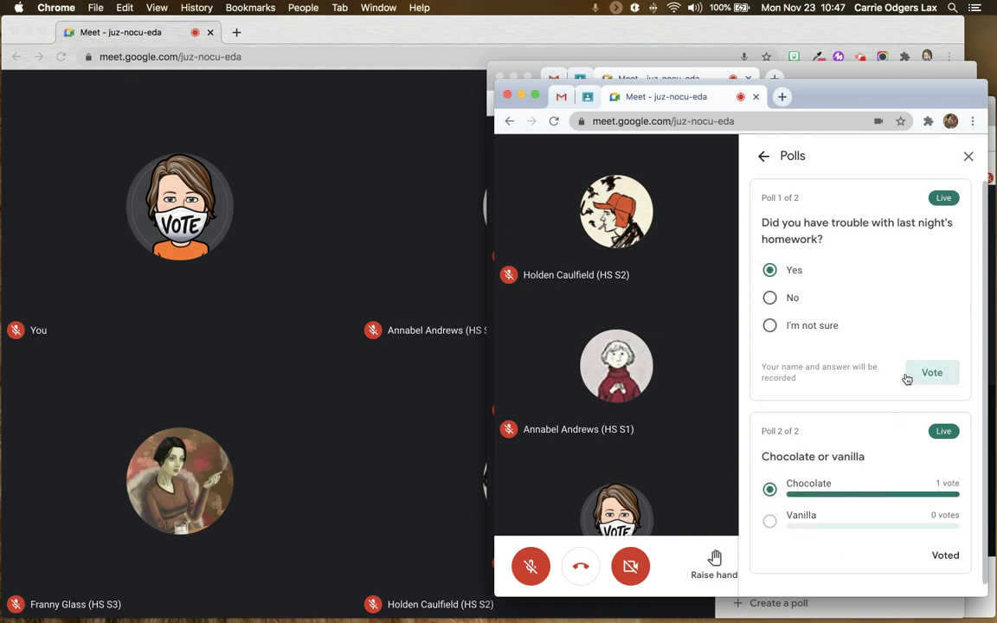
{"action": "left_click", "coordinate": [909, 374]}
As the third student, vote I'm not sure on the homework poll and Chocolate on the second
{"action": "key", "text": "super+grave"}
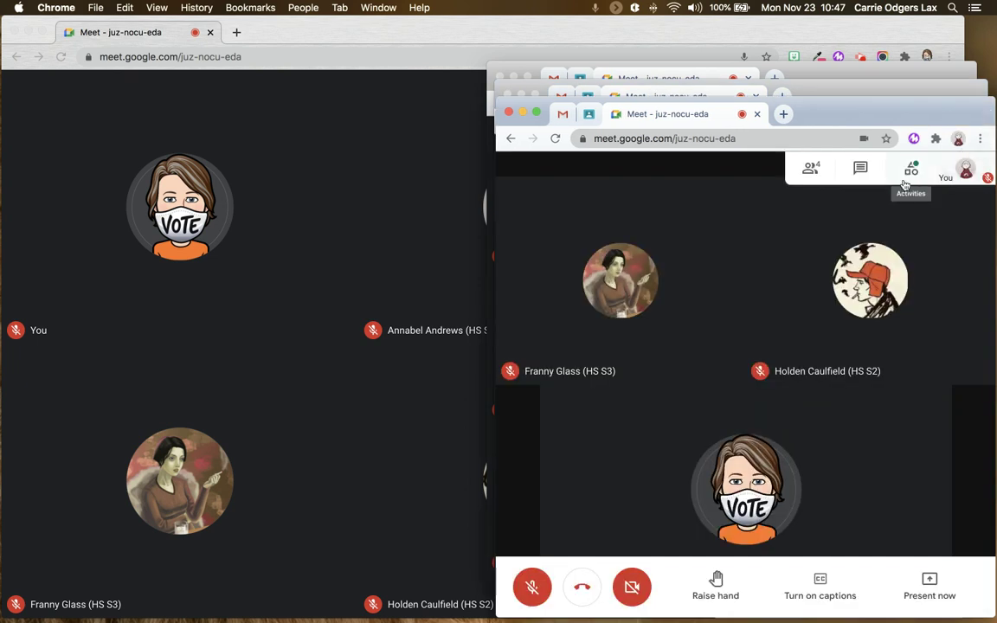
{"action": "left_click", "coordinate": [905, 189]}
{"action": "left_click", "coordinate": [822, 314]}
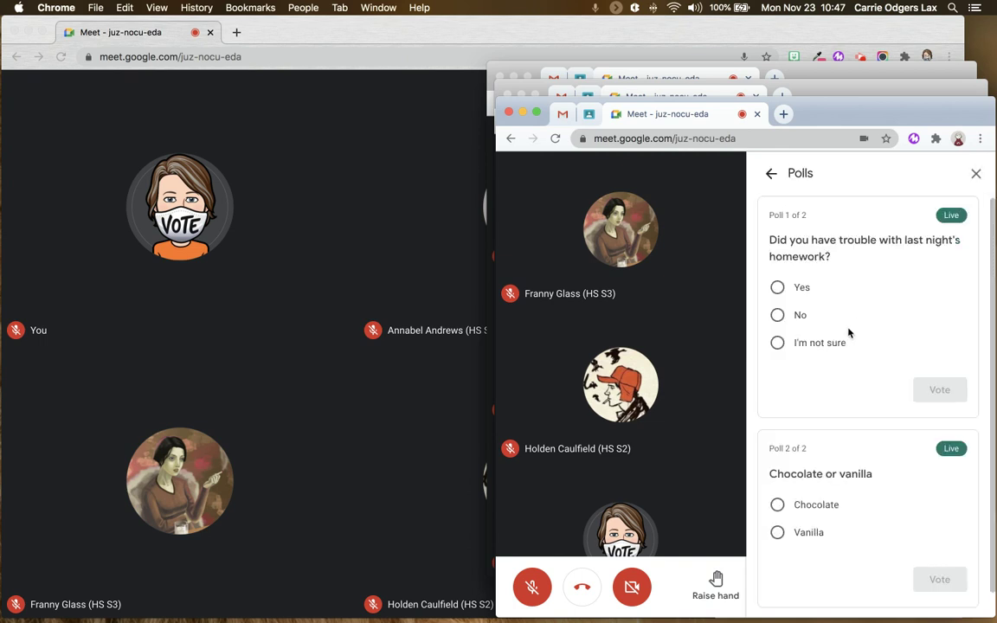
{"action": "left_click", "coordinate": [778, 344]}
{"action": "left_click", "coordinate": [940, 389]}
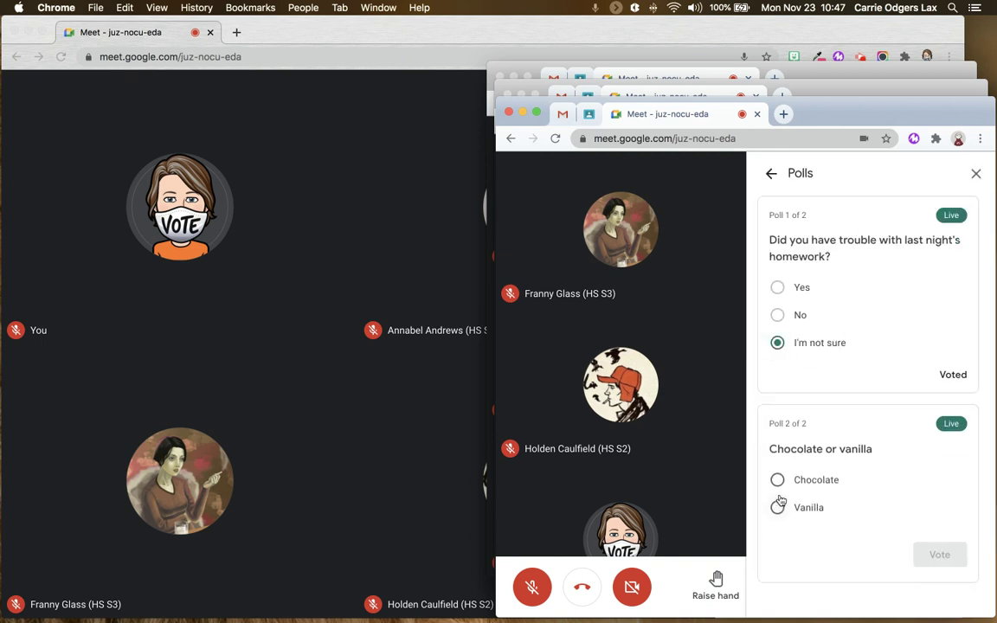
{"action": "left_click", "coordinate": [777, 480]}
{"action": "left_click", "coordinate": [923, 557]}
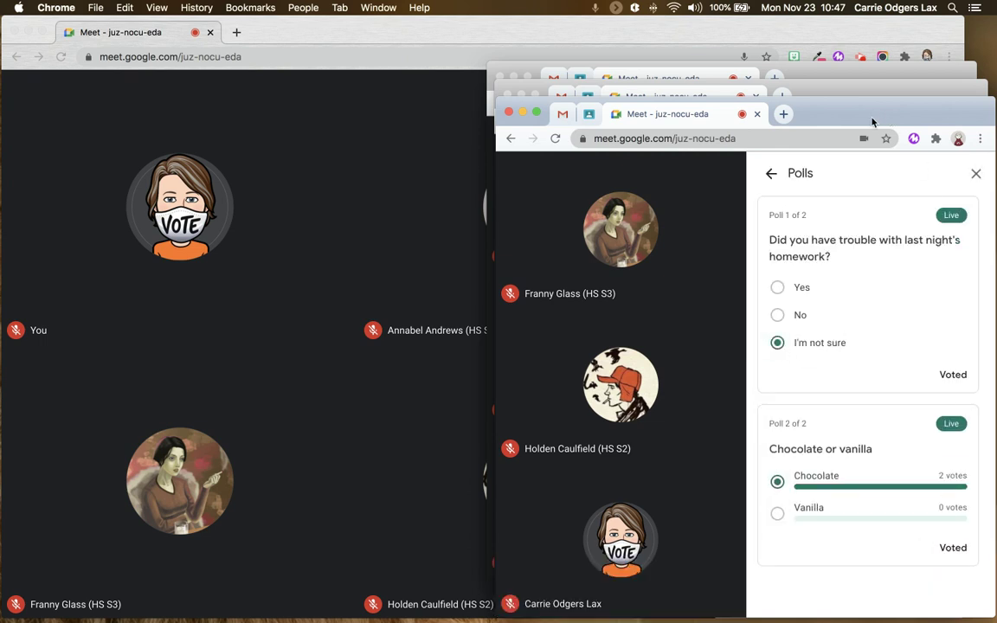
Review the one-vote-each Yes/No/I'm not sure results, then end the homework poll
{"action": "left_click", "coordinate": [378, 225]}
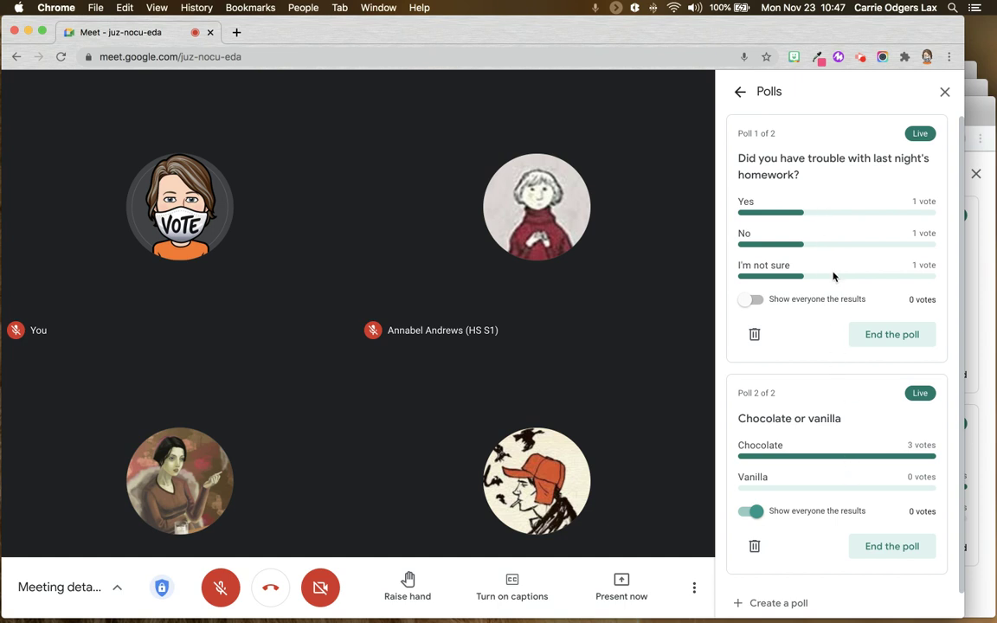
{"action": "left_click", "coordinate": [987, 278]}
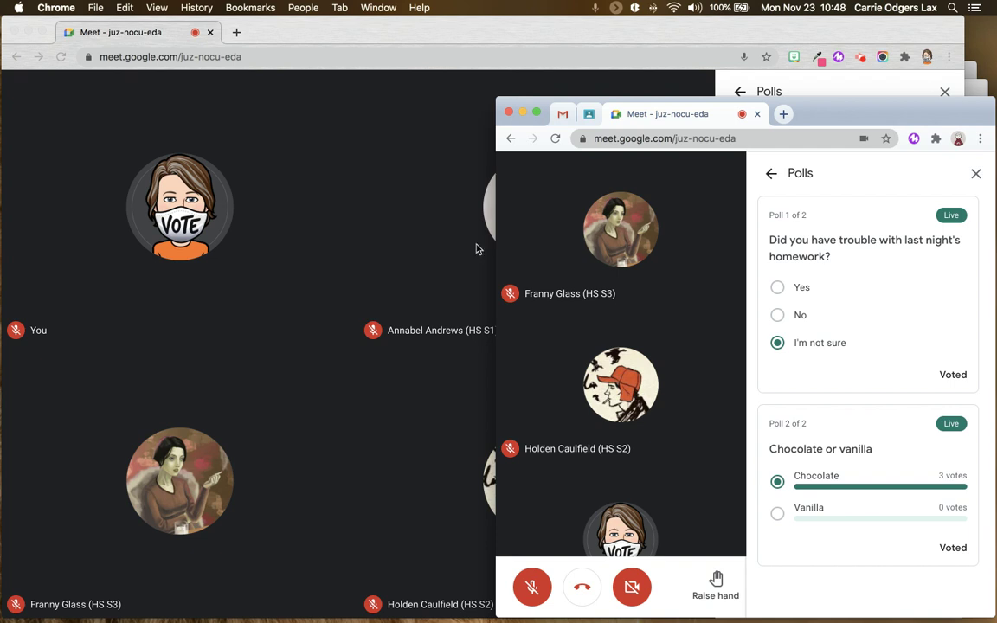
{"action": "left_click", "coordinate": [338, 246]}
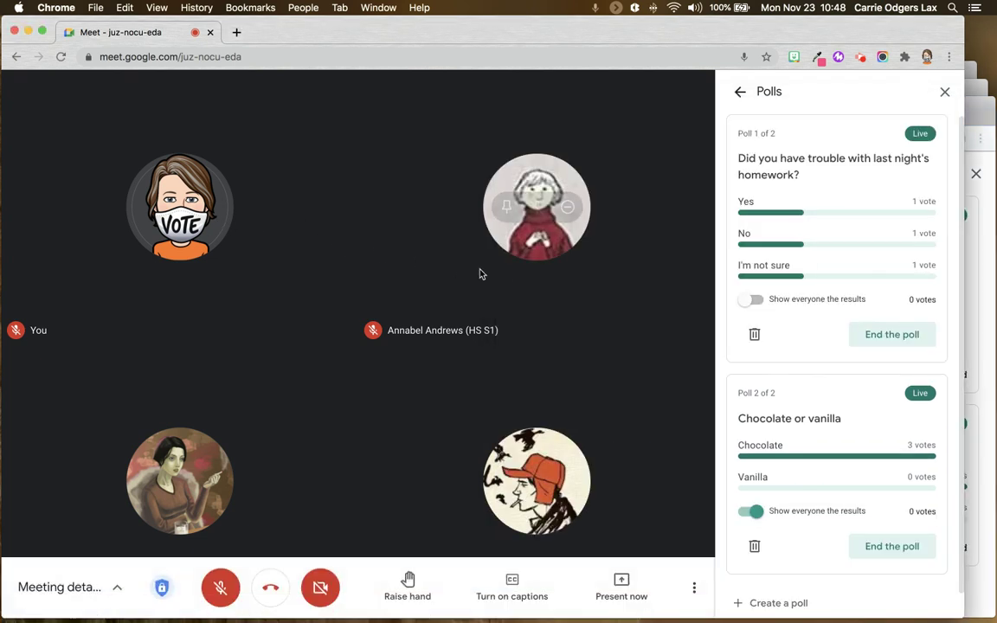
{"action": "left_click", "coordinate": [904, 337]}
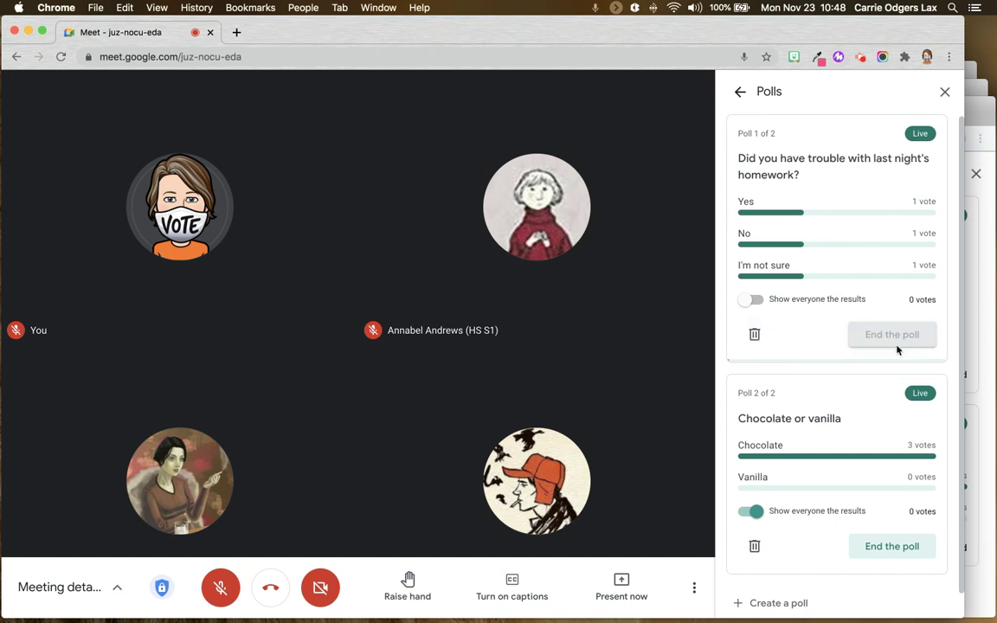
End and delete the Chocolate or vanilla poll, confirming the student sees only the homework poll
{"action": "left_click", "coordinate": [896, 545]}
{"action": "key", "text": "super+grave"}
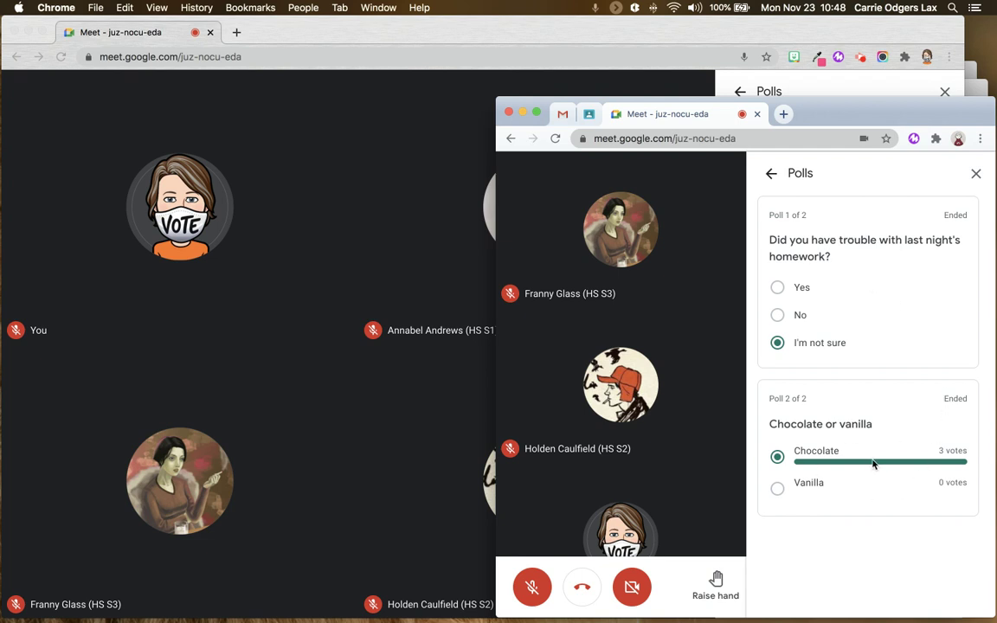
{"action": "left_click", "coordinate": [480, 418]}
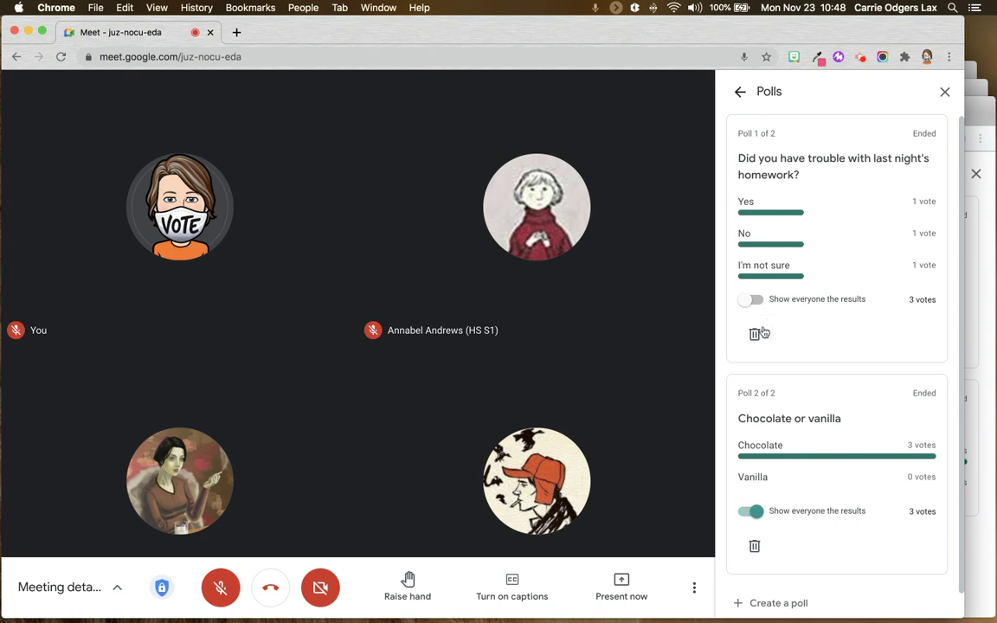
{"action": "left_click", "coordinate": [754, 546]}
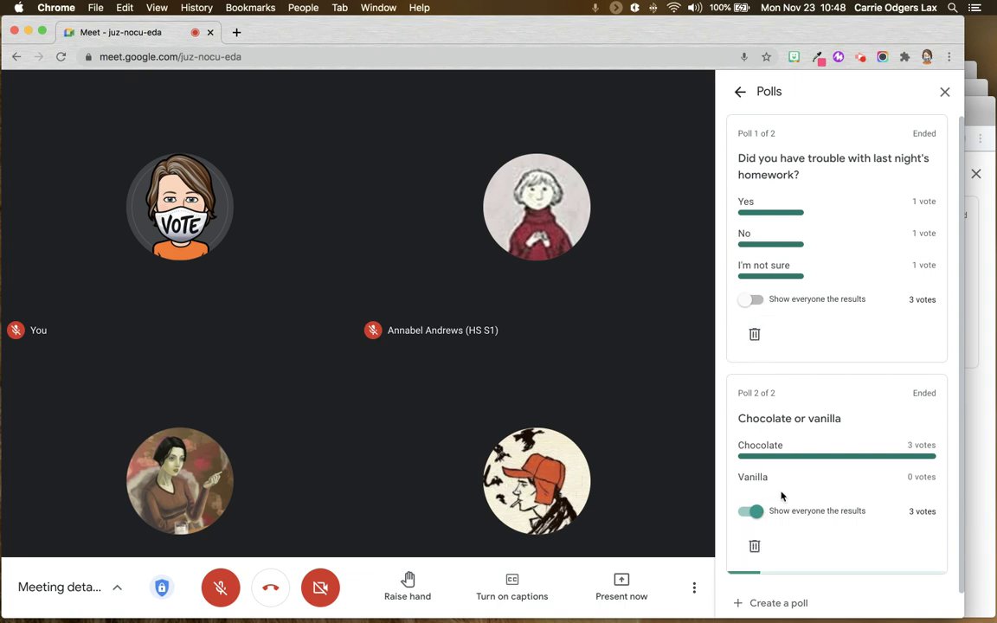
{"action": "left_click", "coordinate": [975, 436]}
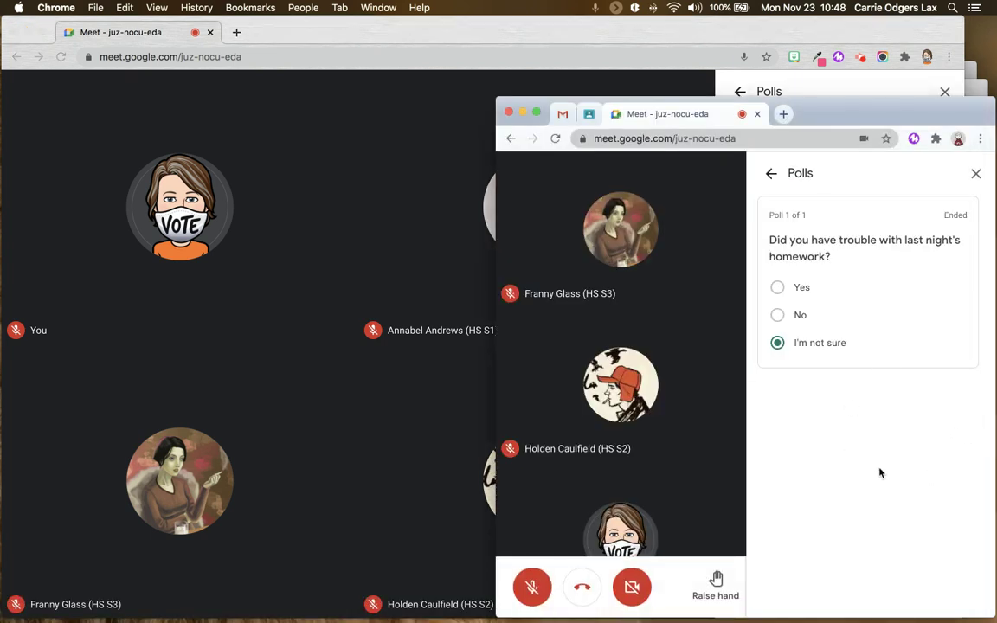
Bring the teacher's window forward showing the ended homework poll with 3 total votes
{"action": "left_click", "coordinate": [334, 455]}
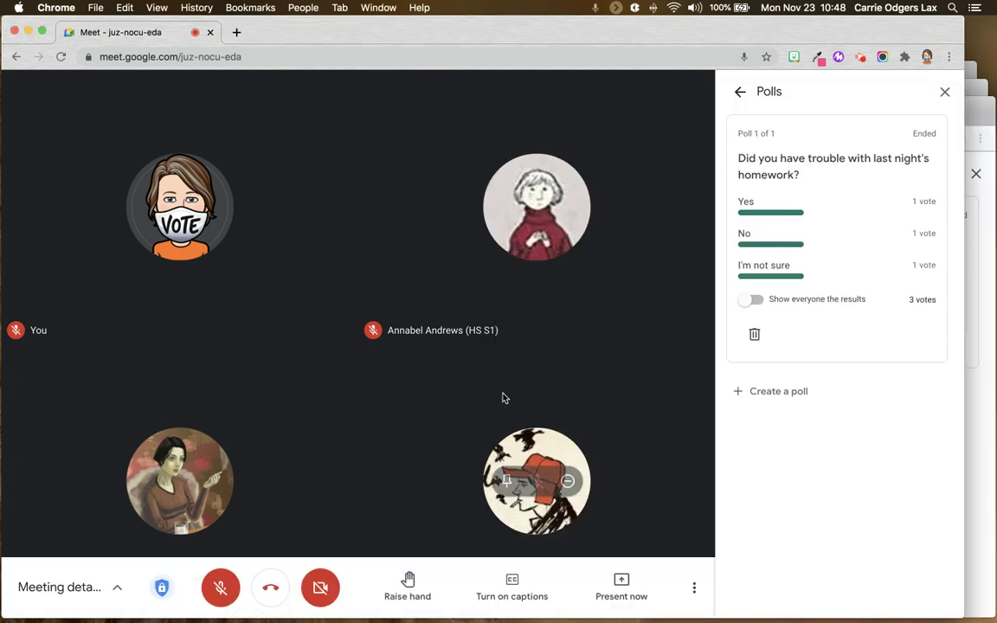